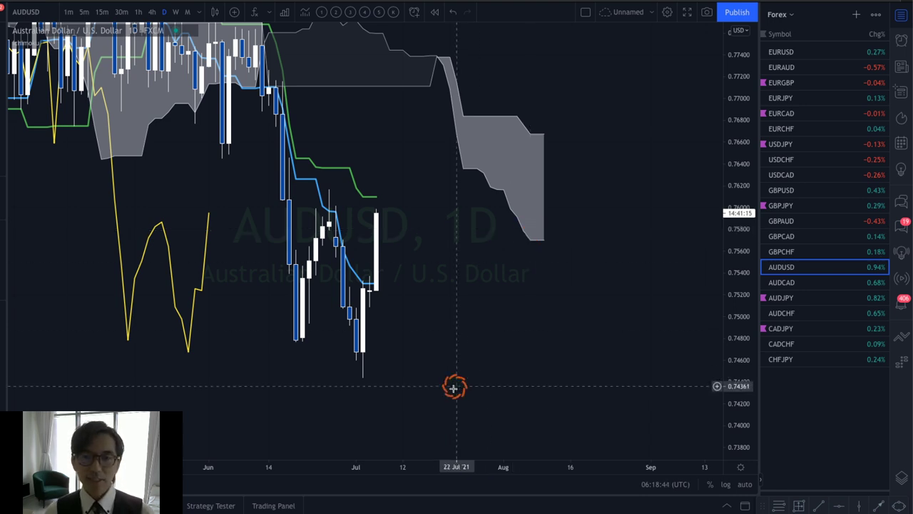
- Switch the AUDUSD chart to the 4-hour timeframe and fit recent candles and the Ichimoku cloud in view
drag(396, 467, 314, 467)
drag(374, 261, 527, 291)
drag(738, 85, 738, 201)
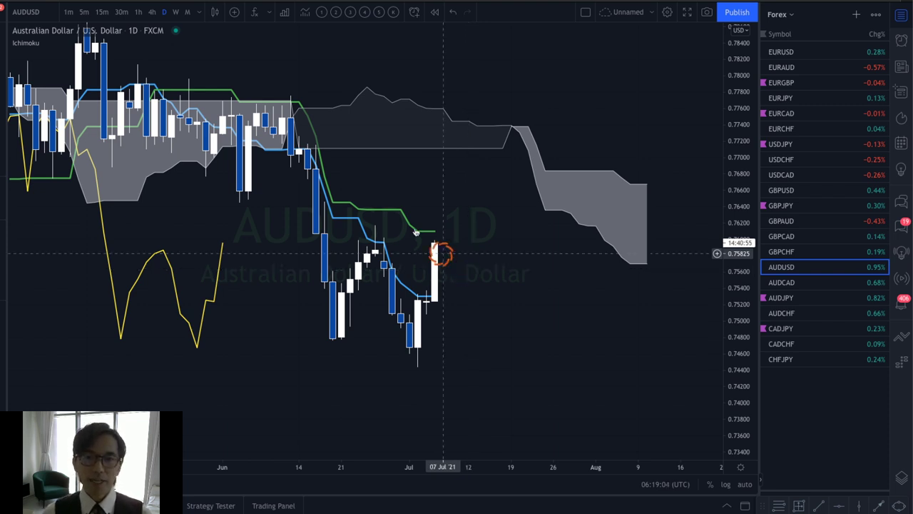
click(152, 12)
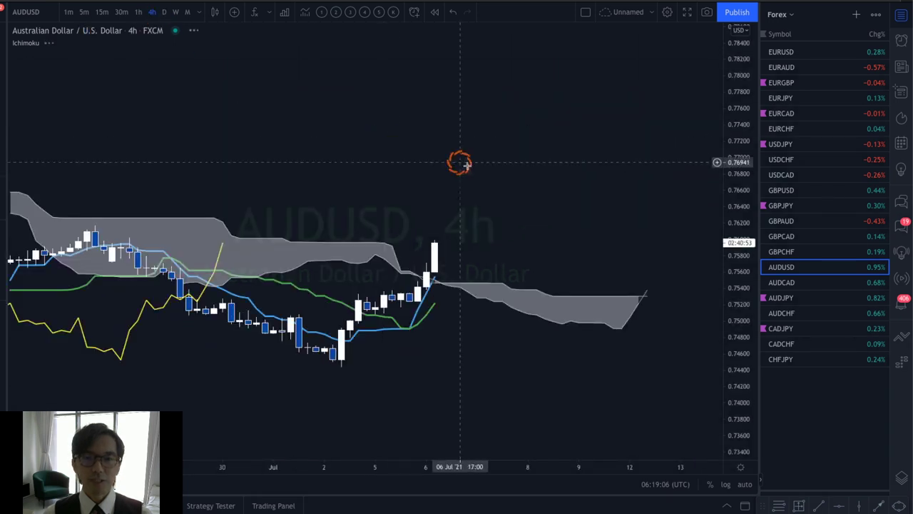
drag(730, 373, 731, 281)
drag(646, 273, 648, 239)
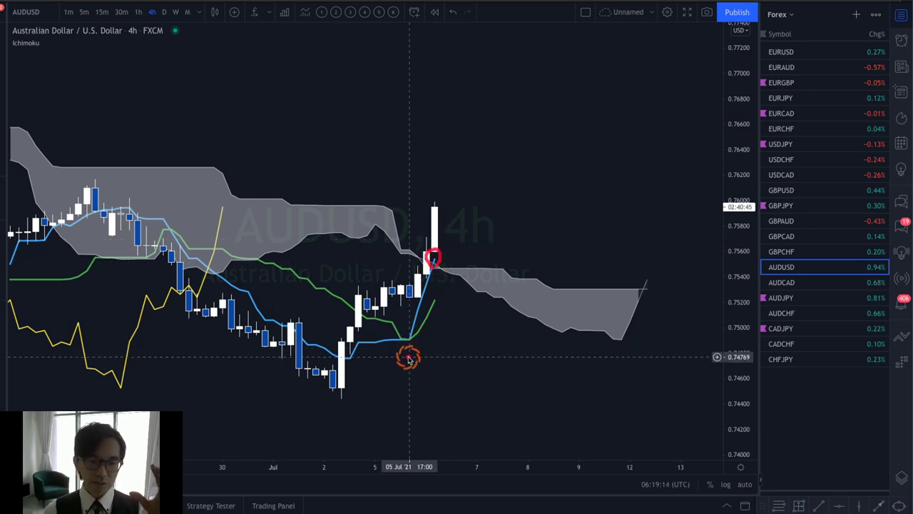
- Circle the blue and green Ichimoku line crossover, the yellow line's crossing with price, and the future cloud's leading end
mouse_move(409, 358)
mouse_down()
mouse_move(388, 341)
mouse_move(418, 354)
mouse_up()
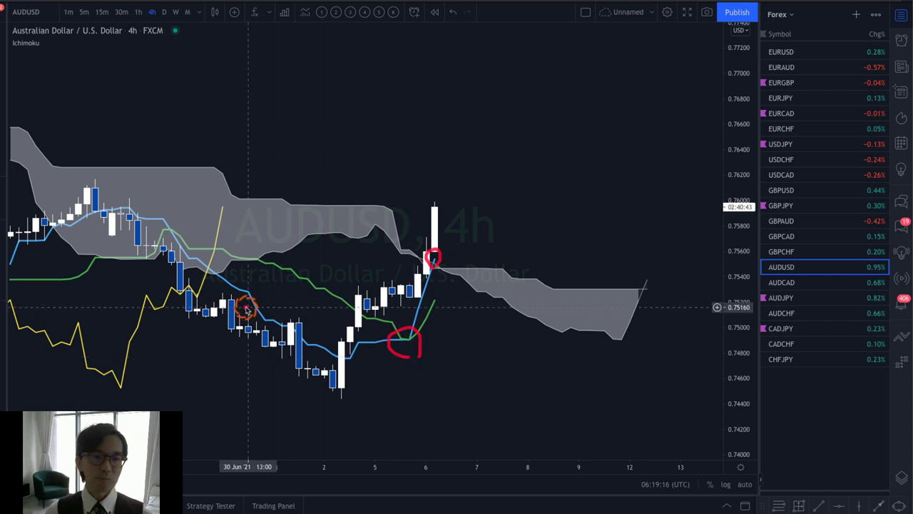
mouse_move(209, 299)
mouse_down()
mouse_move(214, 274)
mouse_move(221, 294)
mouse_up()
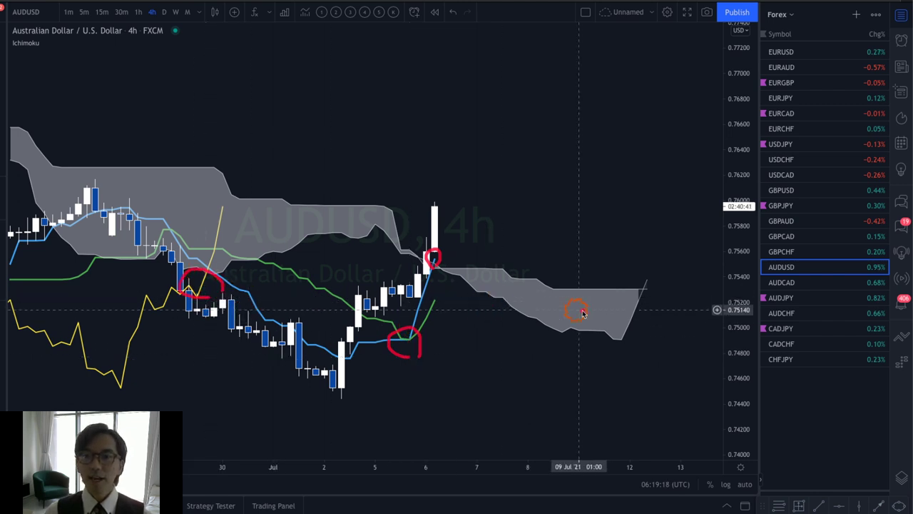
mouse_move(646, 303)
mouse_down()
mouse_move(631, 286)
mouse_move(662, 276)
mouse_move(662, 312)
mouse_up()
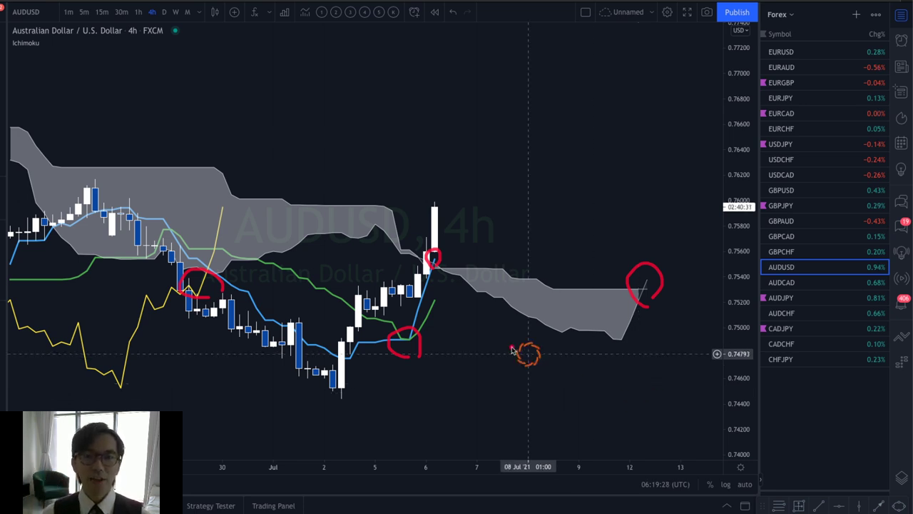
- Mark the latest candle's high with a short horizontal stroke, a "B" and a downward arrow, and clear the markup
mouse_move(436, 208)
mouse_down()
mouse_move(414, 207)
mouse_move(465, 207)
mouse_move(480, 220)
mouse_move(481, 204)
mouse_move(491, 207)
mouse_move(488, 225)
mouse_up()
mouse_move(444, 194)
mouse_down()
mouse_move(461, 221)
mouse_move(453, 228)
mouse_up()
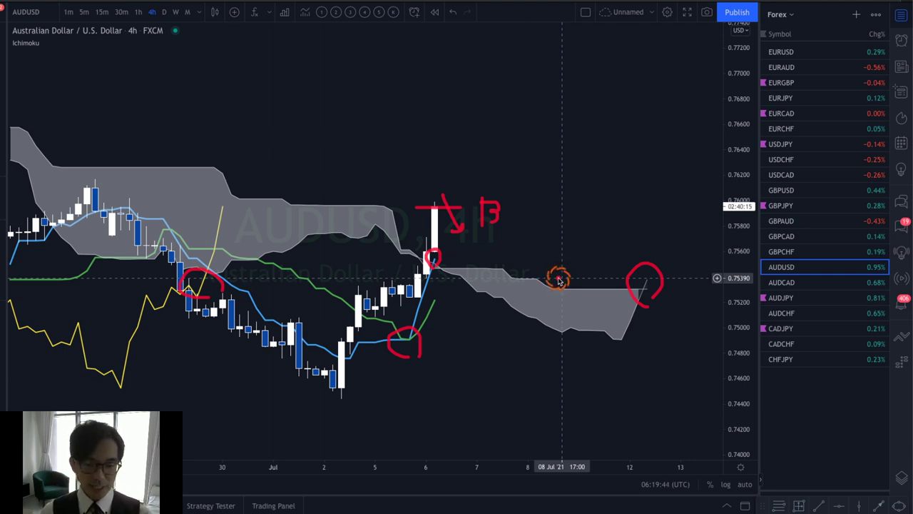
key(Escape)
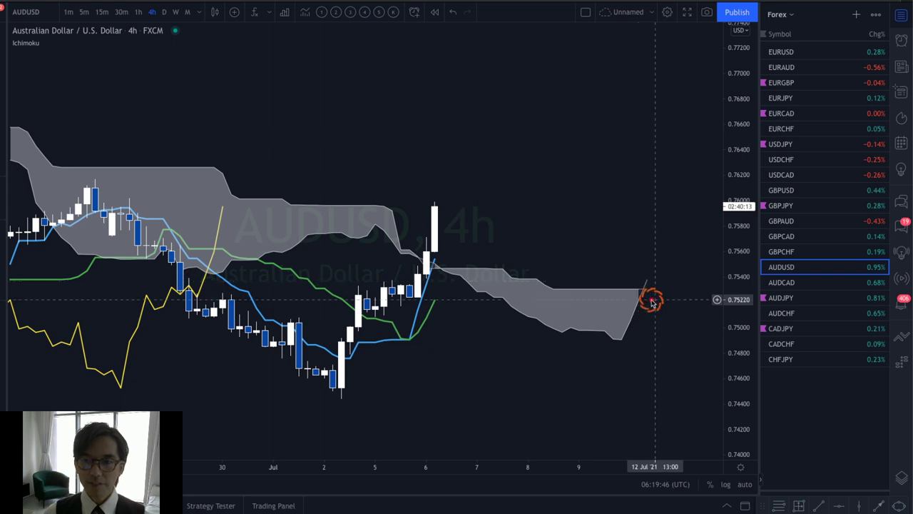
- Circle the future cloud's end, sketch a downward arrow at the latest candle and upward arrows at the cloud, and clear the markup
mouse_move(649, 316)
mouse_down()
mouse_move(625, 300)
mouse_move(664, 265)
mouse_move(662, 314)
mouse_up()
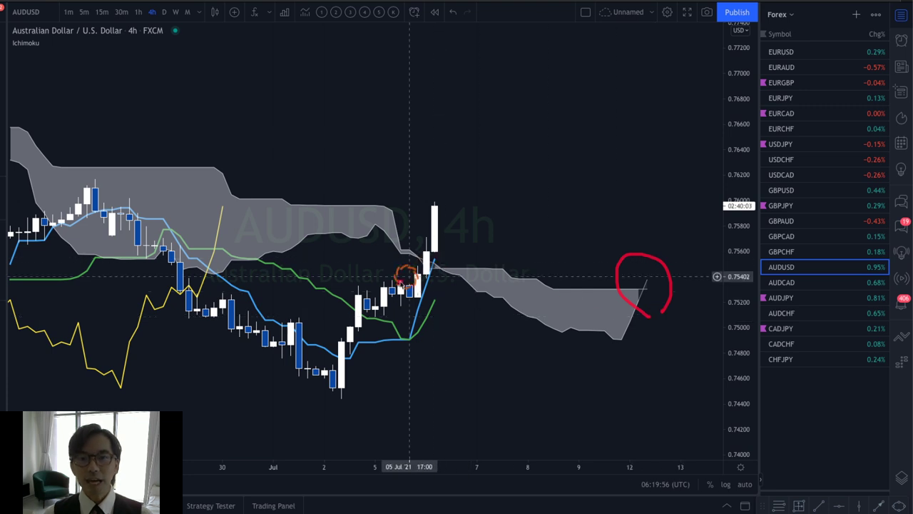
mouse_move(440, 200)
mouse_down()
mouse_move(461, 223)
mouse_move(454, 227)
mouse_up()
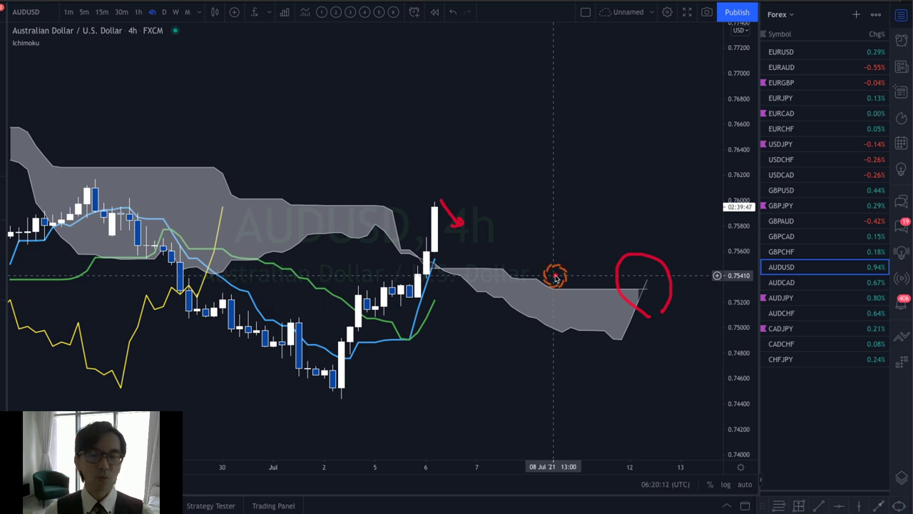
mouse_move(619, 288)
mouse_down()
mouse_move(679, 289)
mouse_move(674, 247)
mouse_move(682, 238)
mouse_up()
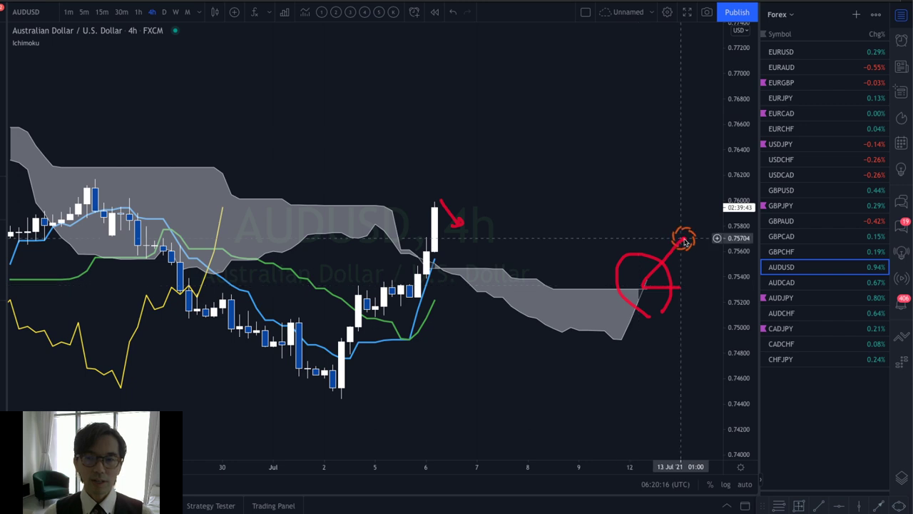
mouse_move(660, 284)
mouse_down()
mouse_move(702, 241)
mouse_move(709, 257)
mouse_up()
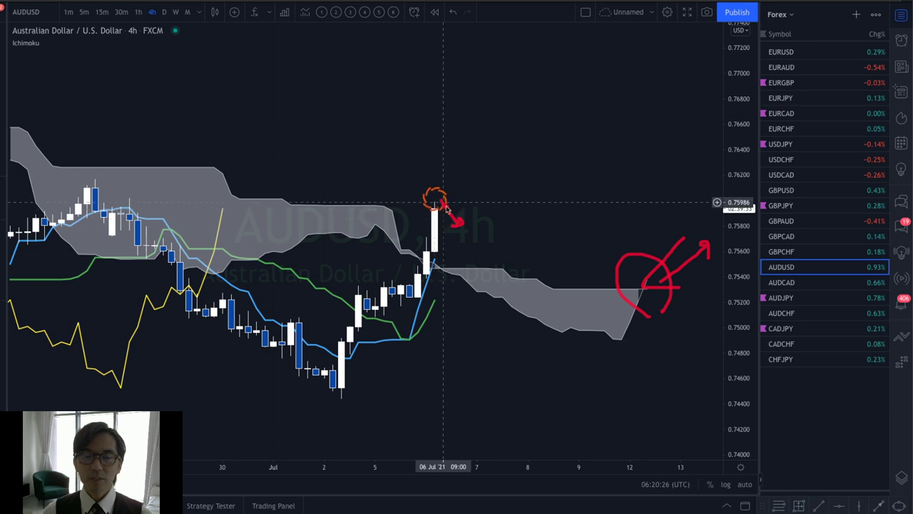
key(Escape)
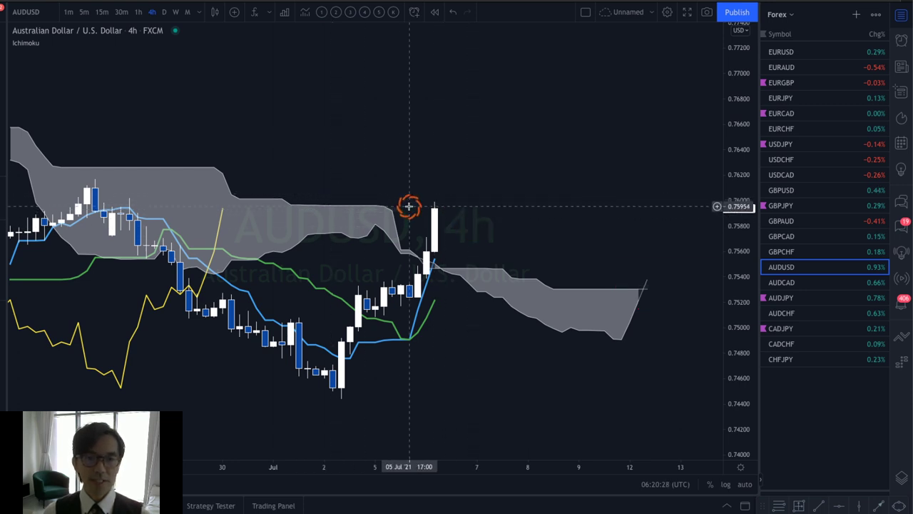
- Place a horizontal resistance line at 0.76167 on the AUDUSD chart and point an arrow at its price
click(234, 179)
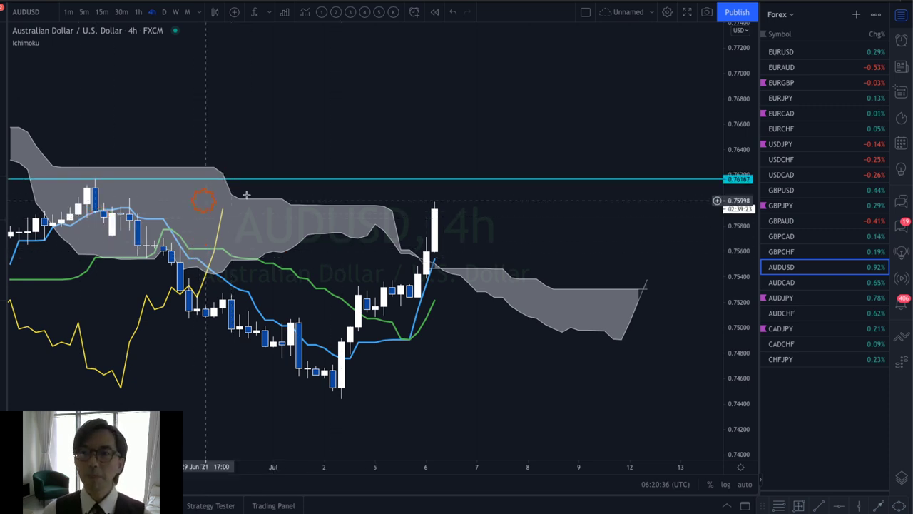
drag(630, 111, 711, 174)
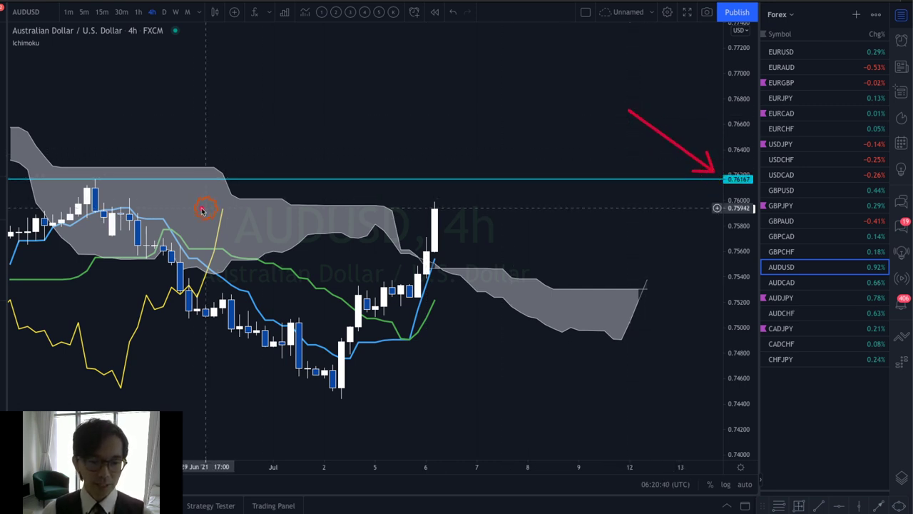
click(152, 306)
- Show more price history, circle the two earlier reactions at the 0.76167 line, and point an arrow at its price
drag(115, 466, 363, 460)
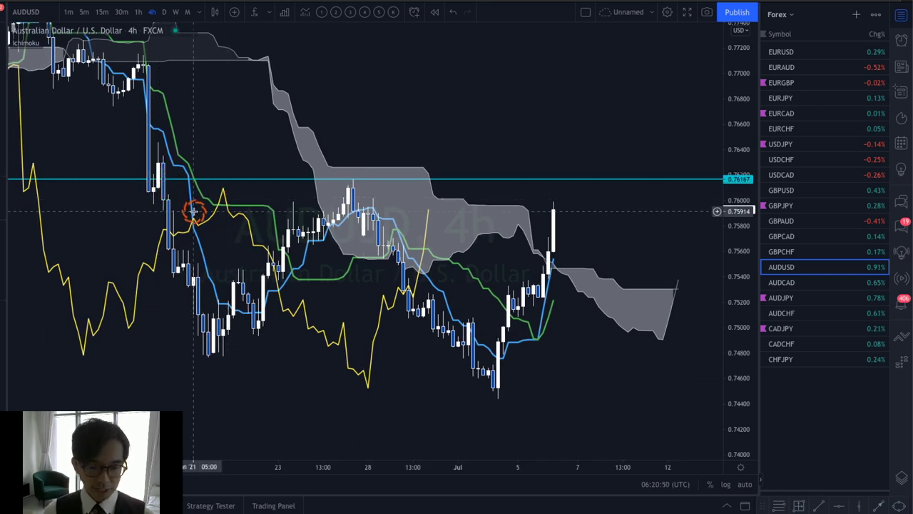
mouse_move(147, 197)
mouse_down()
mouse_move(142, 166)
mouse_move(187, 175)
mouse_move(151, 194)
mouse_up()
drag(336, 174, 368, 177)
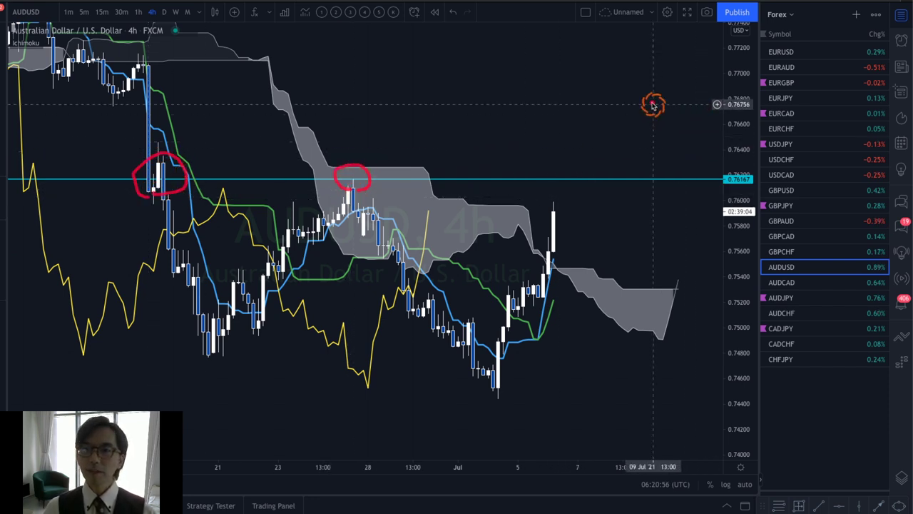
drag(649, 100, 714, 170)
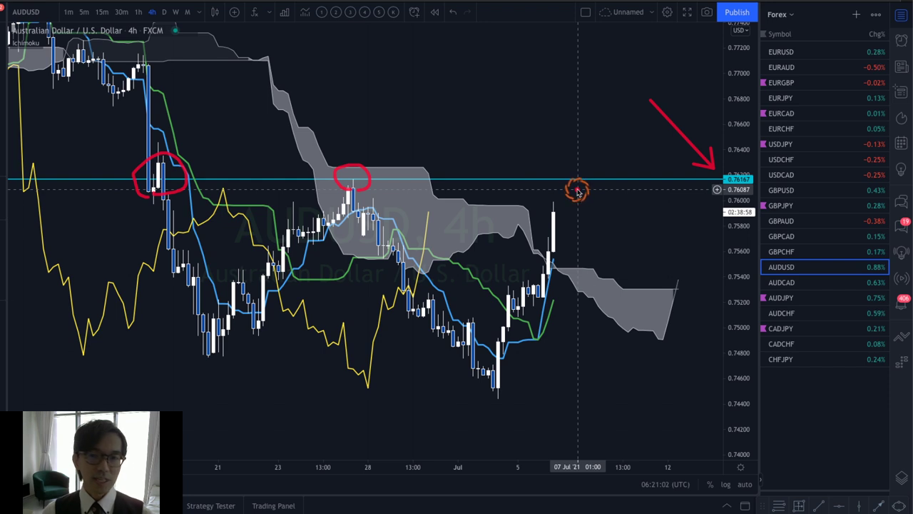
- Sketch two rise-and-reversal paths from the latest candle around the 0.76167 line and clear the markup
mouse_move(554, 210)
mouse_down()
mouse_move(576, 183)
mouse_move(590, 208)
mouse_up()
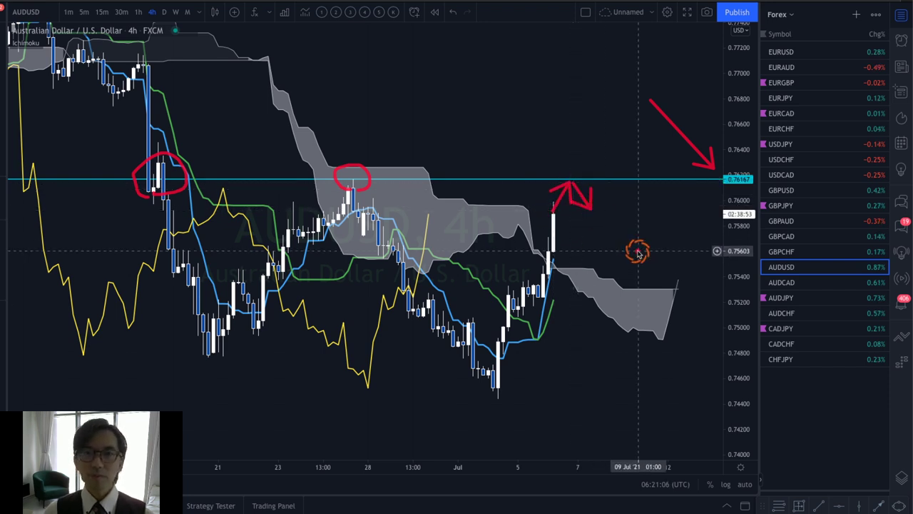
mouse_move(565, 191)
mouse_down()
mouse_move(582, 154)
mouse_move(605, 191)
mouse_up()
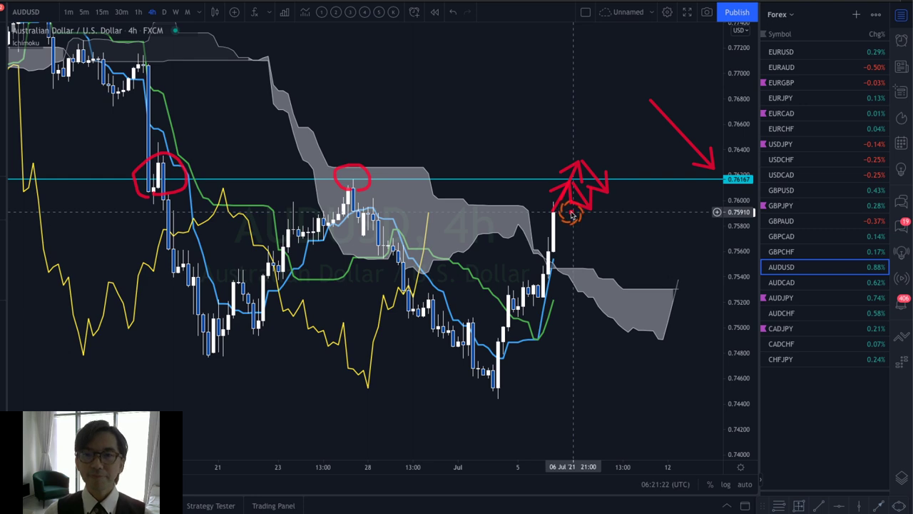
key(Escape)
- Sketch a breakout path marked "B" and a failed path marked "X" from the latest AUDUSD candle, and clear the markup
drag(589, 223, 561, 226)
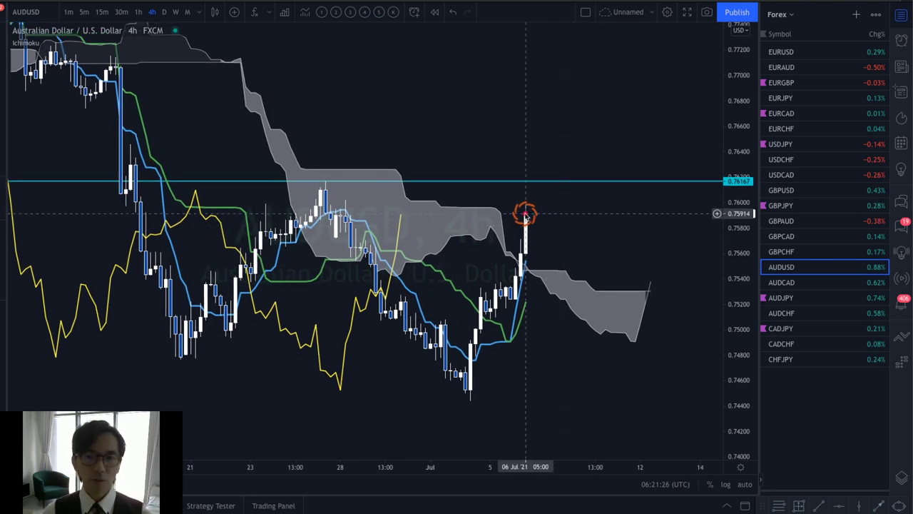
mouse_move(525, 214)
mouse_down()
mouse_move(546, 158)
mouse_move(563, 174)
mouse_move(578, 147)
mouse_move(599, 162)
mouse_move(609, 142)
mouse_move(599, 162)
mouse_up()
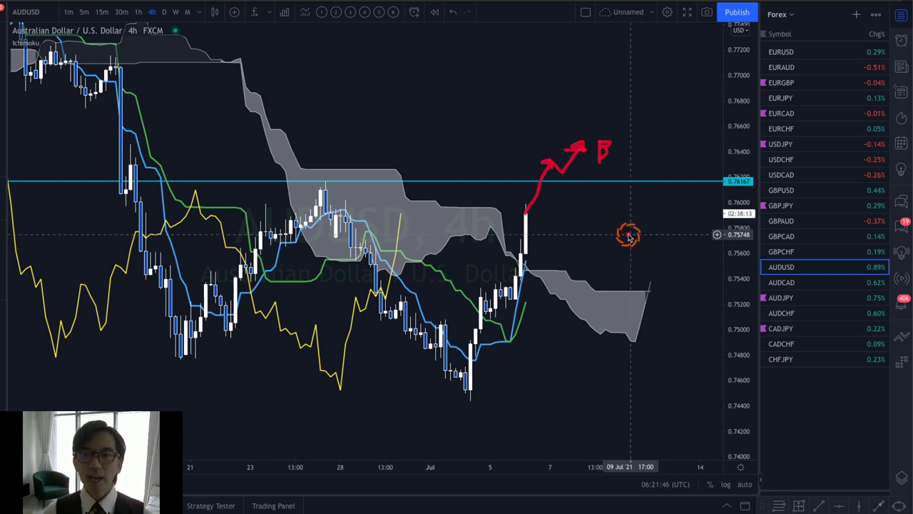
mouse_move(540, 187)
mouse_down()
mouse_move(557, 223)
mouse_move(603, 202)
mouse_move(613, 214)
mouse_up()
mouse_move(615, 197)
mouse_down()
mouse_move(598, 214)
mouse_move(607, 238)
mouse_move(598, 235)
mouse_up()
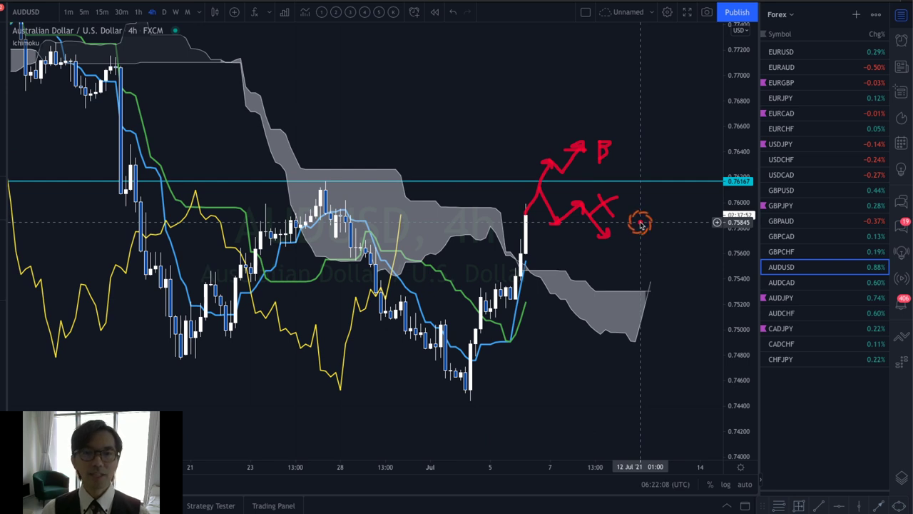
key(Escape)
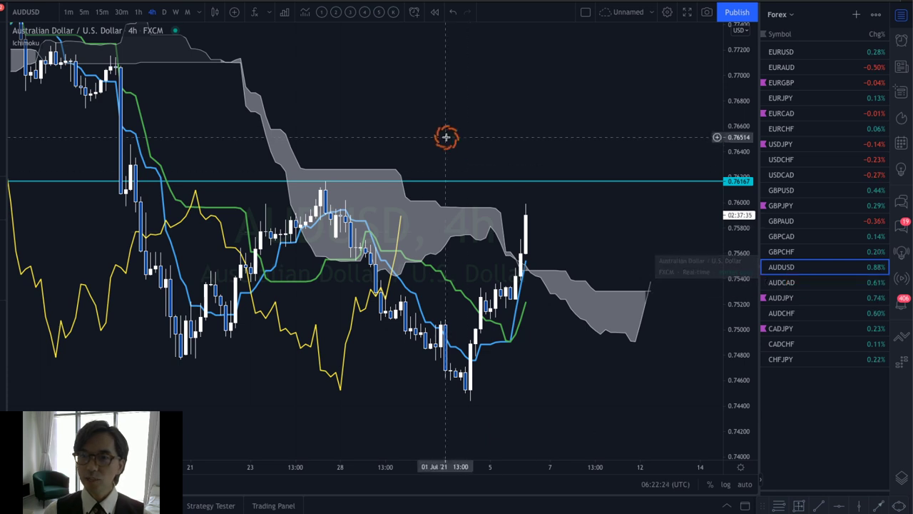
- Open the AUDCAD chart, enlarge recent candles, and circle the candle's cloud breakout and the future cloud's leading end
click(783, 282)
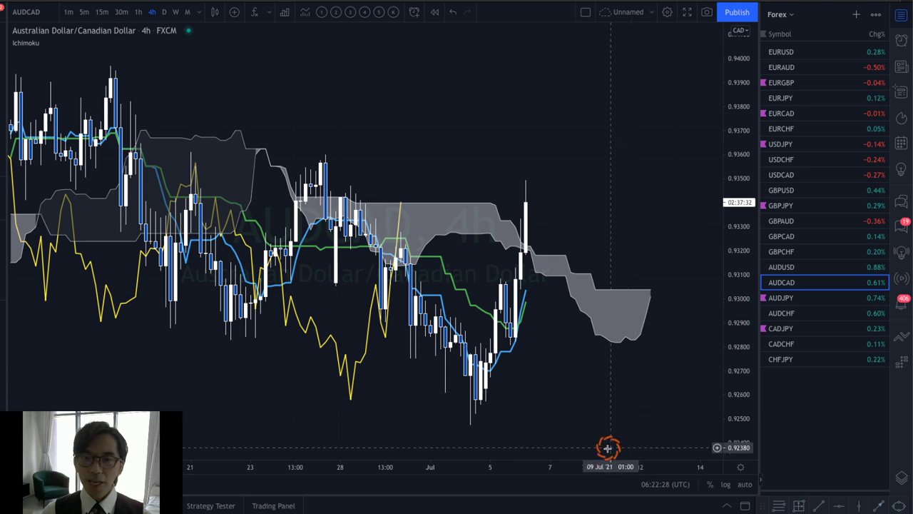
drag(607, 464, 574, 456)
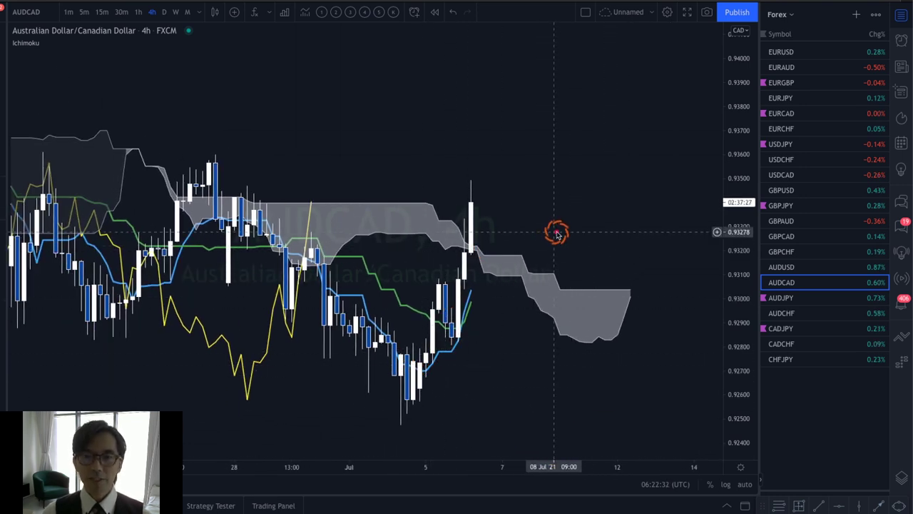
mouse_move(476, 259)
mouse_down()
mouse_move(468, 236)
mouse_move(497, 261)
mouse_up()
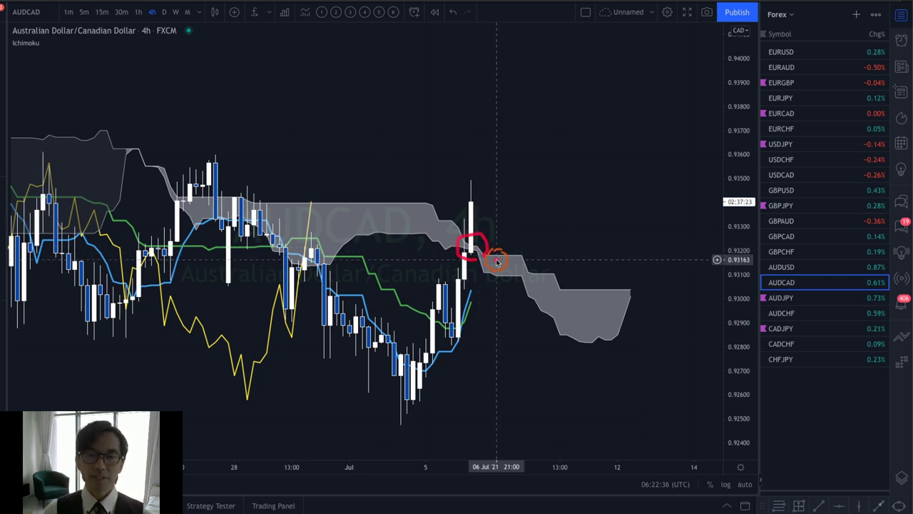
drag(617, 292, 644, 294)
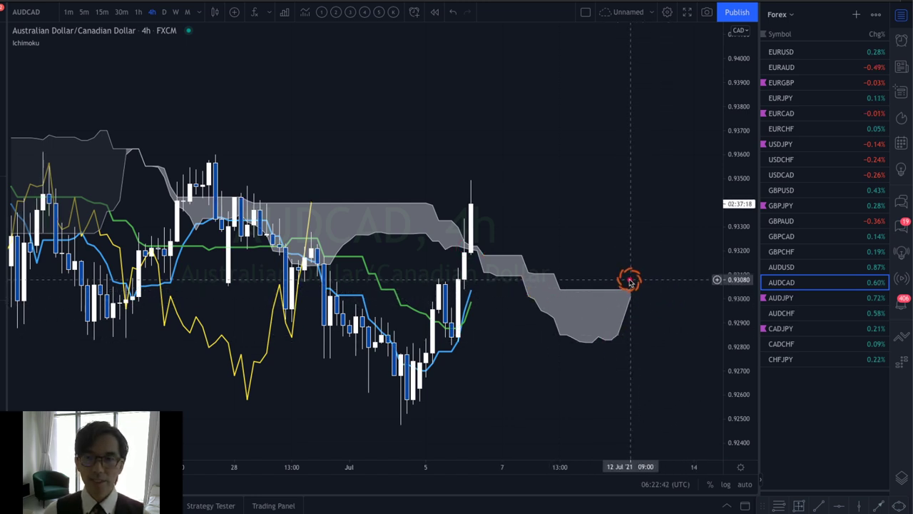
mouse_move(625, 308)
mouse_down()
mouse_move(618, 304)
mouse_move(652, 301)
mouse_move(651, 312)
mouse_up()
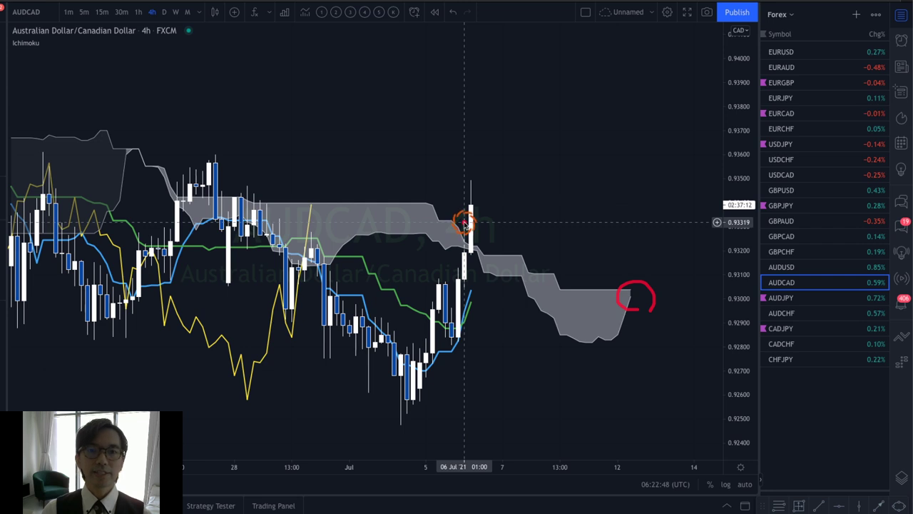
- Place a horizontal resistance line at 0.93611, point an arrow at its price, and circle the two earlier highs touching it
click(409, 152)
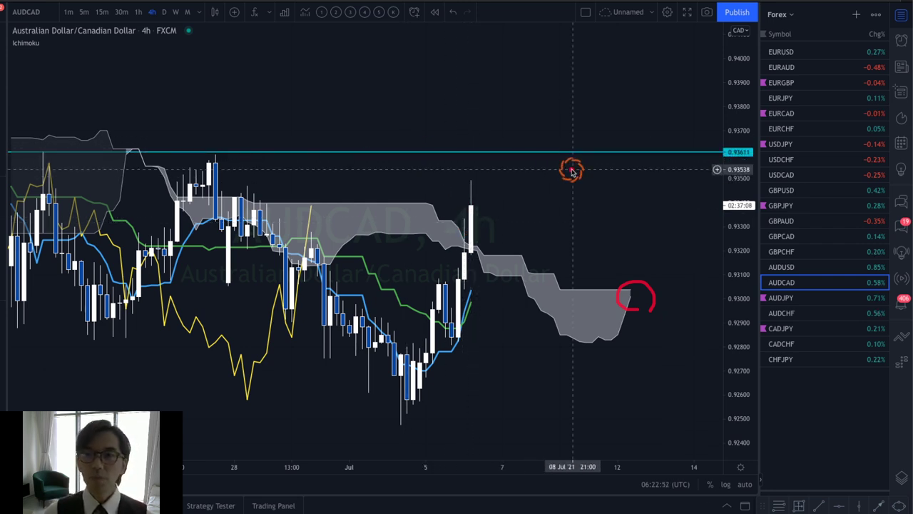
drag(666, 100, 715, 147)
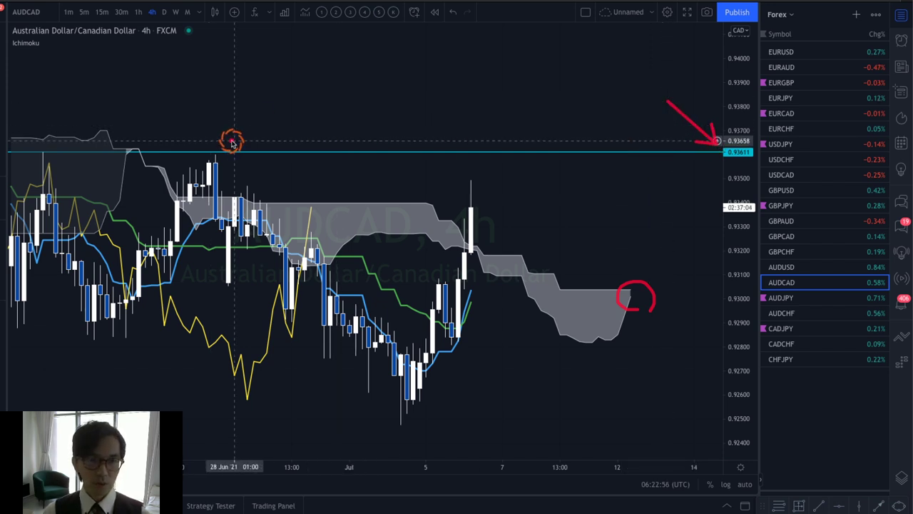
drag(211, 157, 215, 161)
mouse_move(56, 152)
mouse_down()
mouse_move(44, 158)
mouse_move(60, 164)
mouse_up()
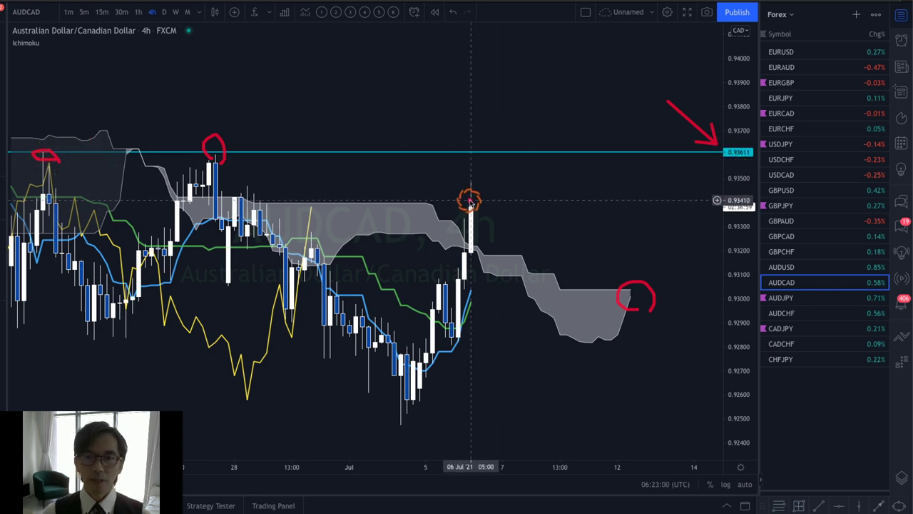
- Sketch a pullback path from the 0.93611 line, clear it, and draw an upward breakout arrow from the latest candle
mouse_move(471, 203)
mouse_down()
mouse_move(495, 159)
mouse_move(480, 160)
mouse_move(532, 183)
mouse_move(524, 188)
mouse_up()
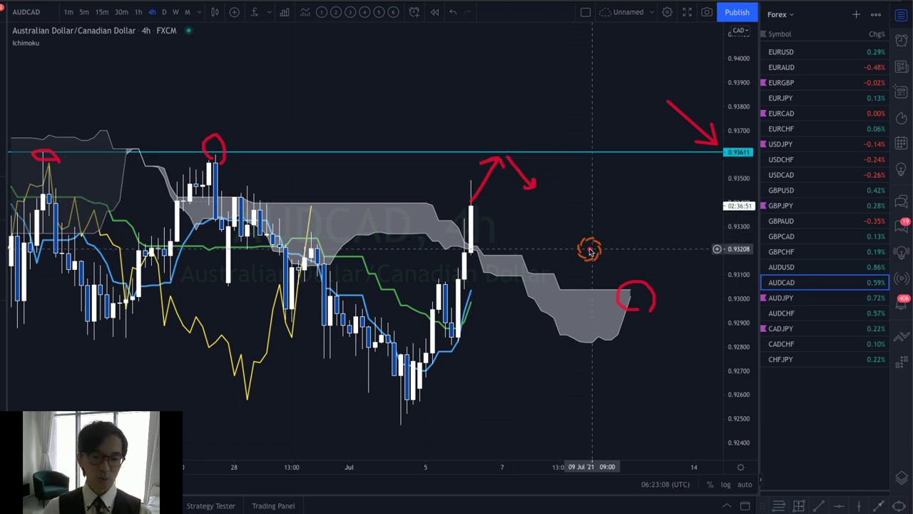
key(Escape)
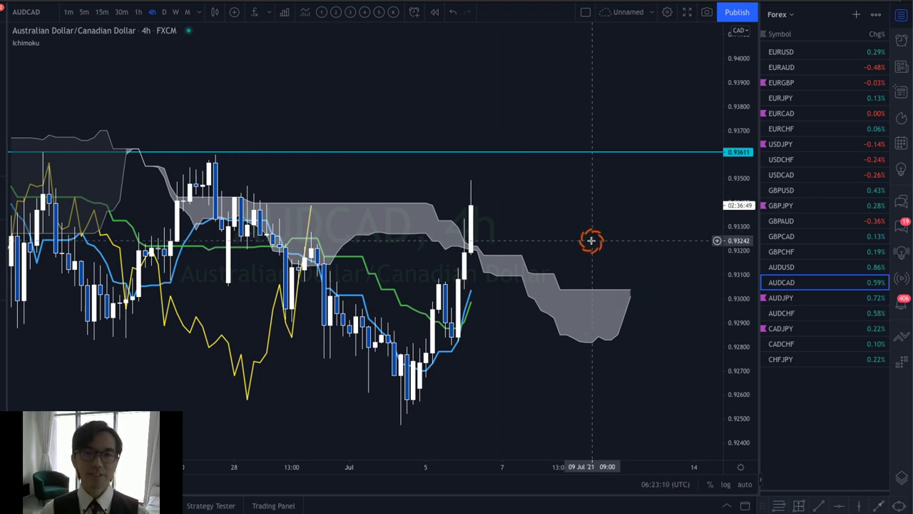
mouse_move(471, 205)
mouse_down()
mouse_move(513, 119)
mouse_move(526, 130)
mouse_up()
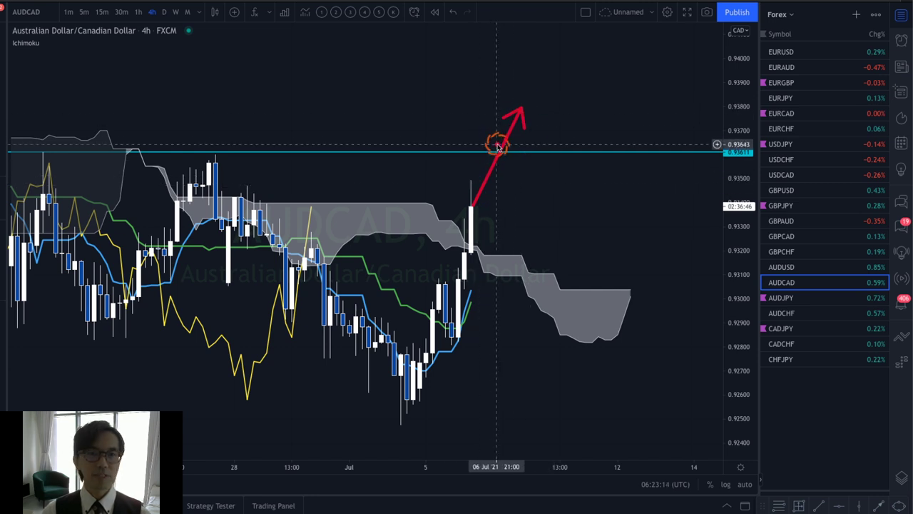
- Extend the AUDCAD breakout arrow with a short pullback and a renewed rise above the 0.93611 line, and clear the markup
mouse_move(522, 111)
mouse_down()
mouse_move(544, 134)
mouse_move(561, 95)
mouse_move(535, 125)
mouse_up()
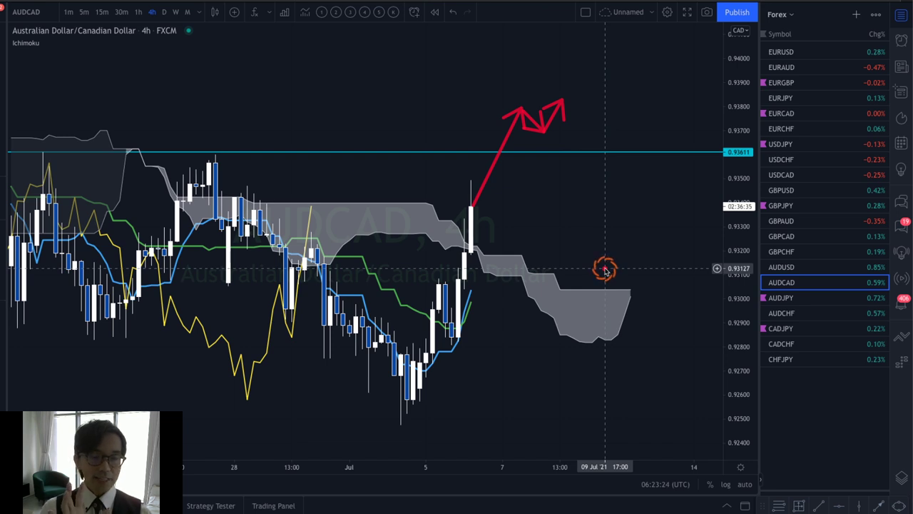
key(Escape)
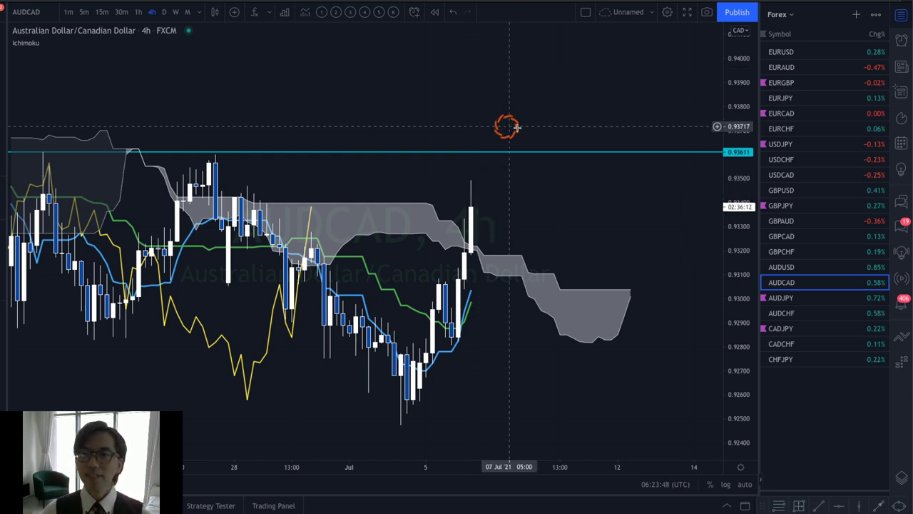
- Open the AUDJPY chart, reposition it, and circle the future cloud's leading end, the conversion/base line cross, the lagging line's cloud area and the candle breakout
click(836, 296)
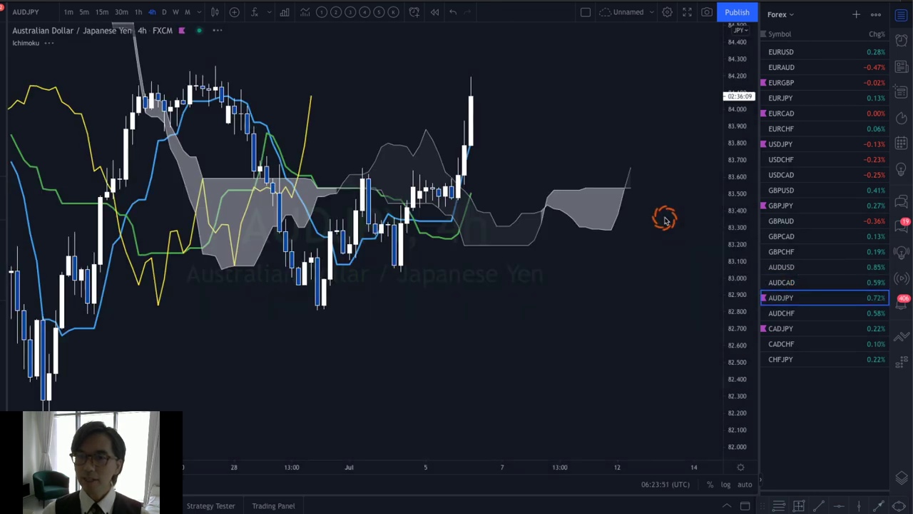
drag(629, 150, 563, 207)
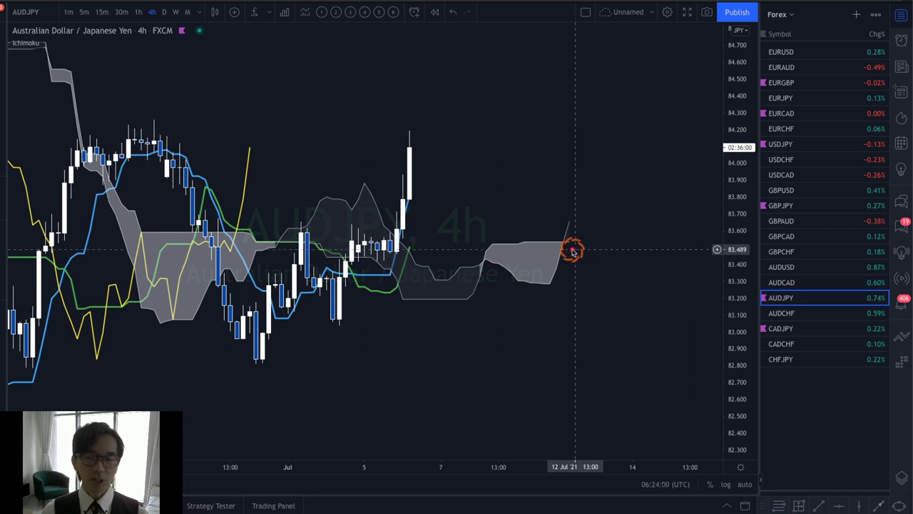
mouse_move(569, 253)
mouse_down()
mouse_move(564, 221)
mouse_move(581, 249)
mouse_move(570, 251)
mouse_up()
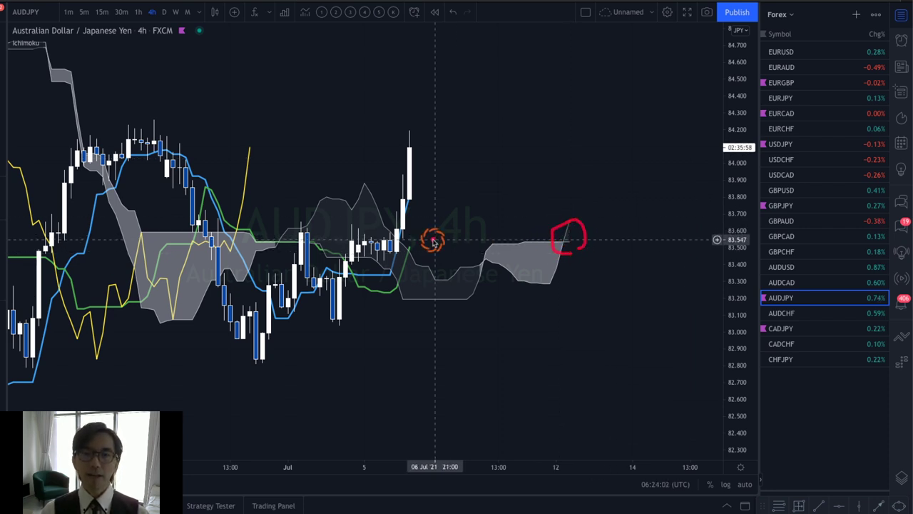
mouse_move(359, 284)
mouse_down()
mouse_move(337, 278)
mouse_move(360, 279)
mouse_up()
drag(234, 261, 207, 256)
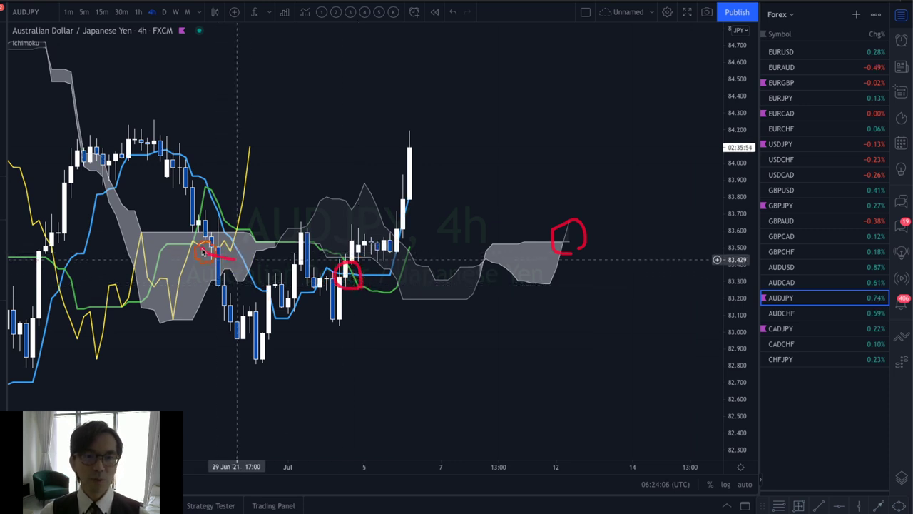
drag(397, 245, 406, 227)
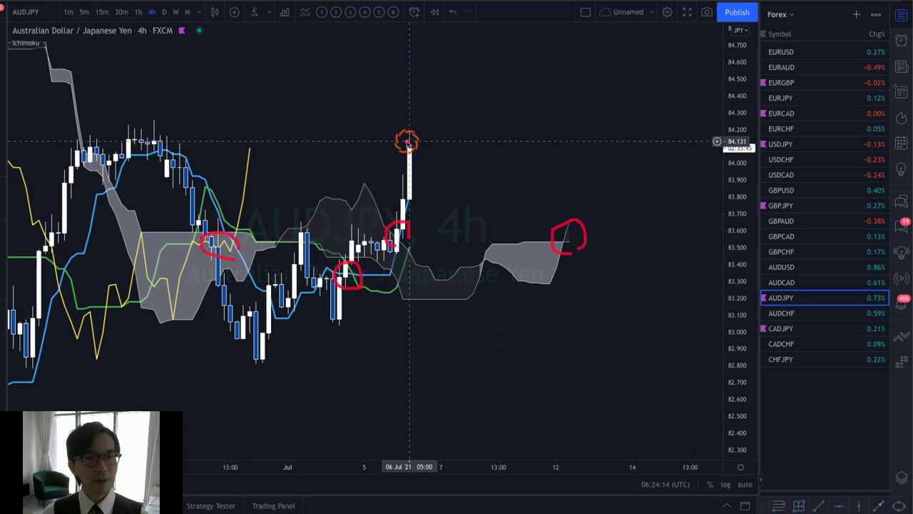
- Draw an upward arrow from the latest AUDJPY candle, place a horizontal resistance line at 84.267 with an arrow at its price, and clear the markup
mouse_move(417, 146)
mouse_down()
mouse_move(462, 66)
mouse_move(472, 73)
mouse_up()
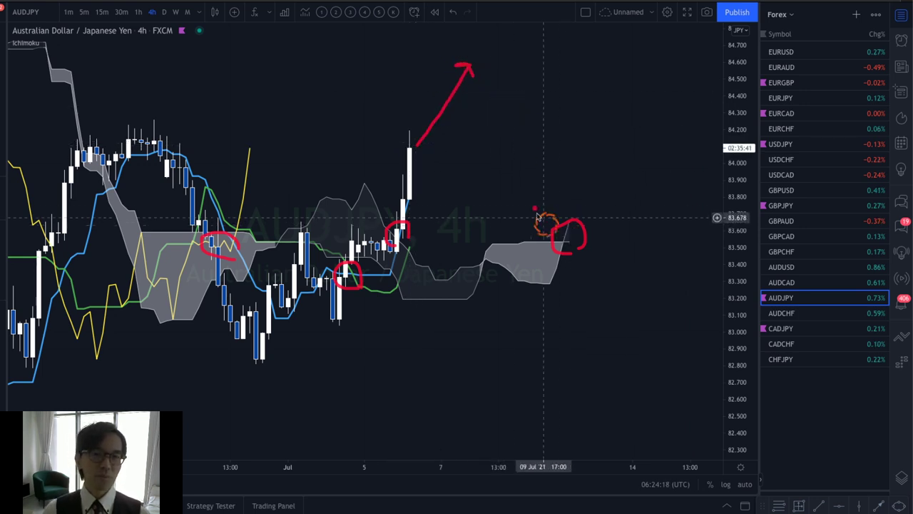
click(210, 119)
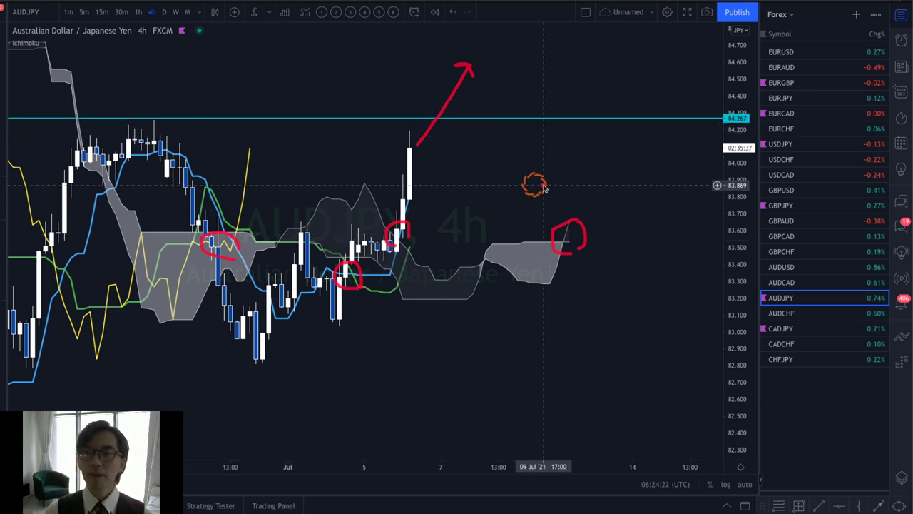
drag(672, 180, 717, 127)
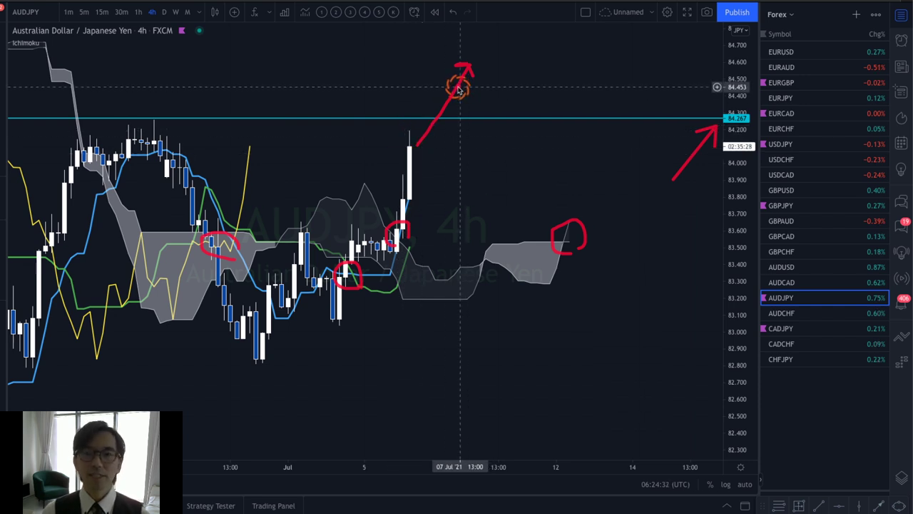
key(Escape)
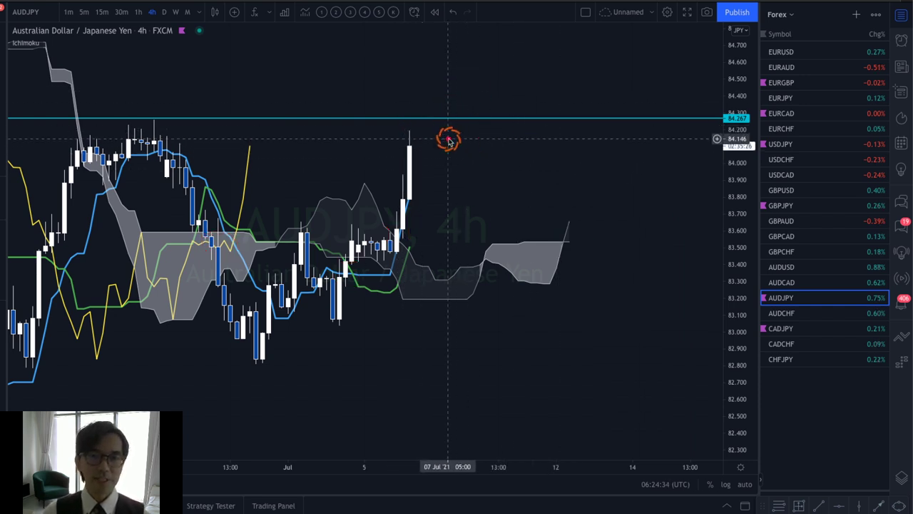
- Sketch a breakout-and-retest path above 84.267, trace the future cloud's opening end, draw a downward rejection arrow, and clear the markup
mouse_move(412, 145)
mouse_down()
mouse_move(453, 86)
mouse_move(467, 99)
mouse_move(506, 66)
mouse_up()
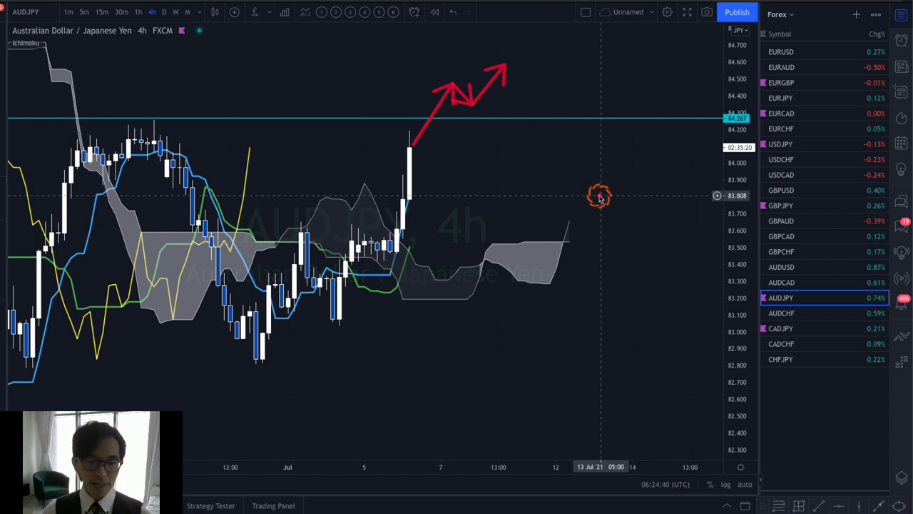
mouse_move(564, 238)
mouse_down()
mouse_move(605, 238)
mouse_move(561, 236)
mouse_move(601, 191)
mouse_up()
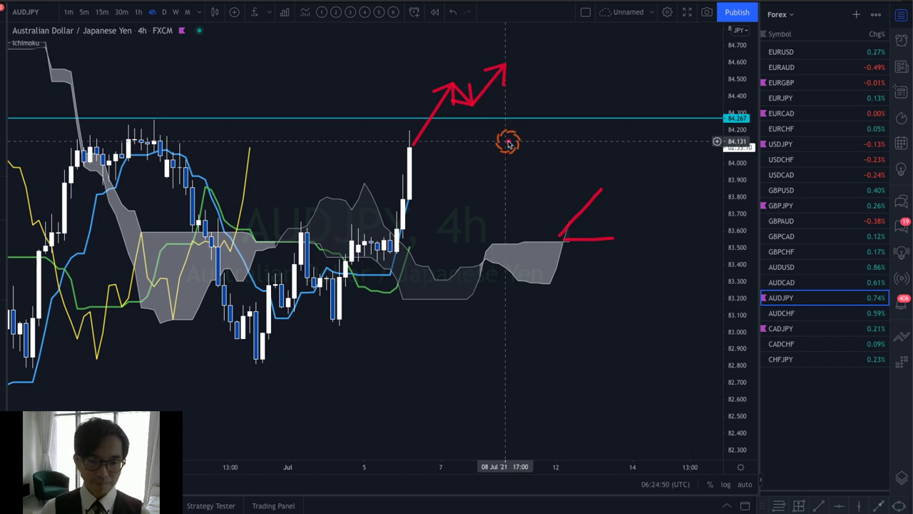
drag(442, 124, 476, 149)
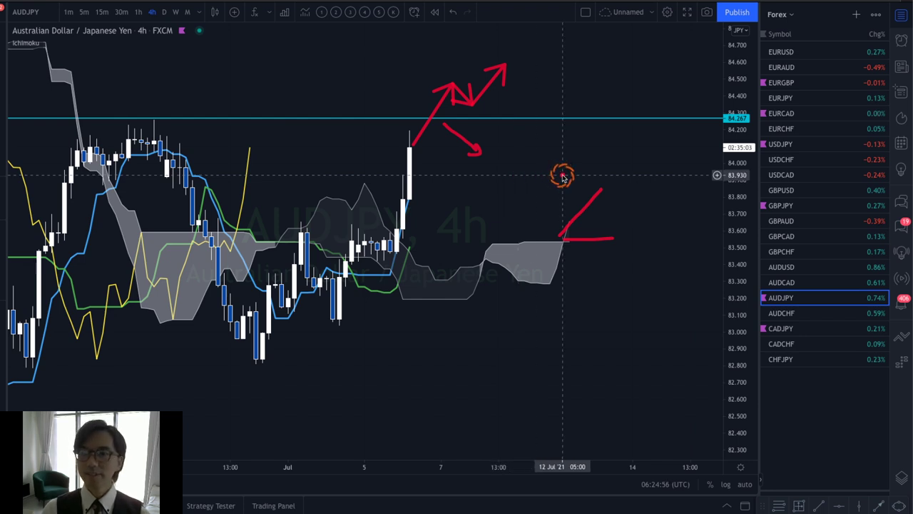
key(Escape)
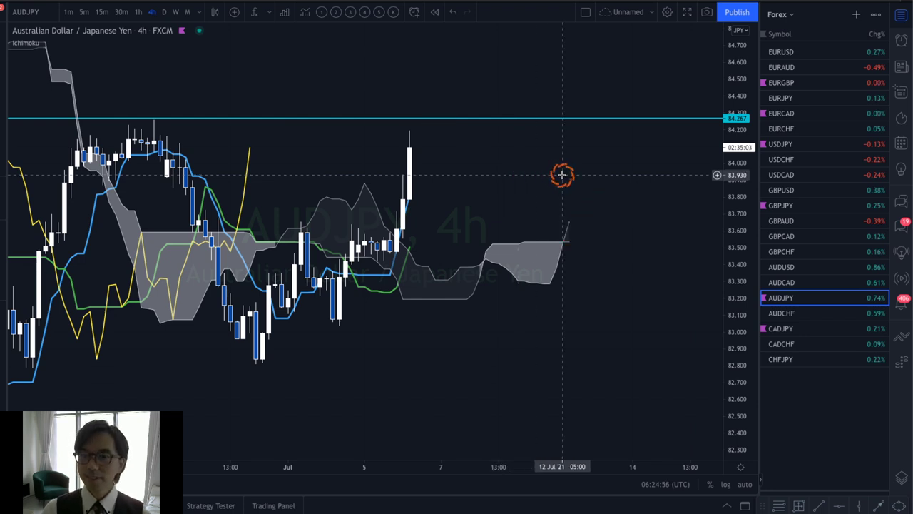
- Open the AUDCHF chart, compress its price scale, and draw an upward arrow along the recent rally from the July low
click(808, 313)
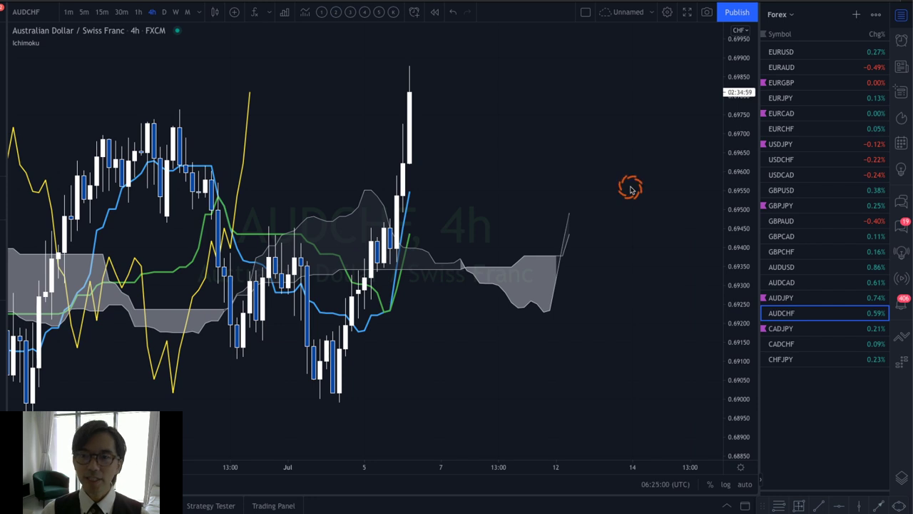
drag(733, 108, 647, 227)
mouse_move(320, 303)
mouse_down()
mouse_move(404, 153)
mouse_move(409, 160)
mouse_up()
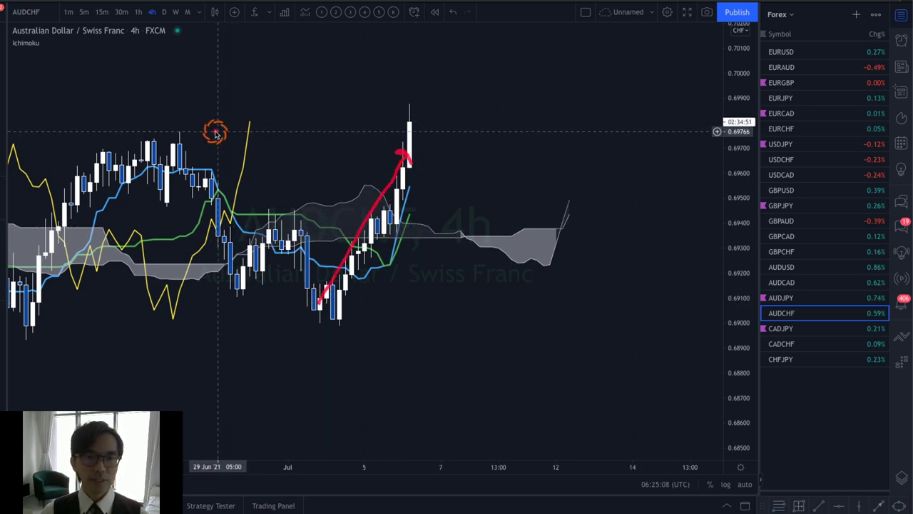
- Place a horizontal resistance line at 0.69766 on AUDCHF, mark the future cloud's leading end, and clear the markup
key(alt+h)
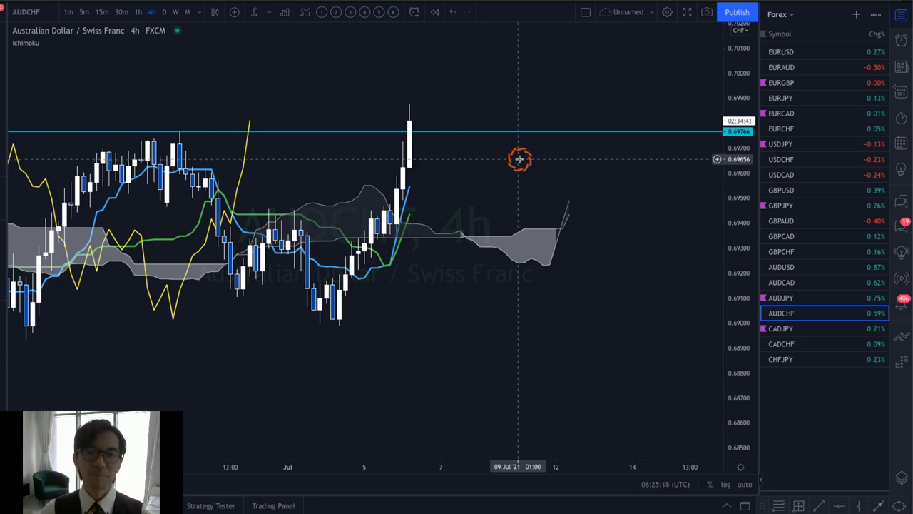
mouse_move(567, 228)
mouse_down()
mouse_move(575, 199)
mouse_move(578, 225)
mouse_up()
key(Escape)
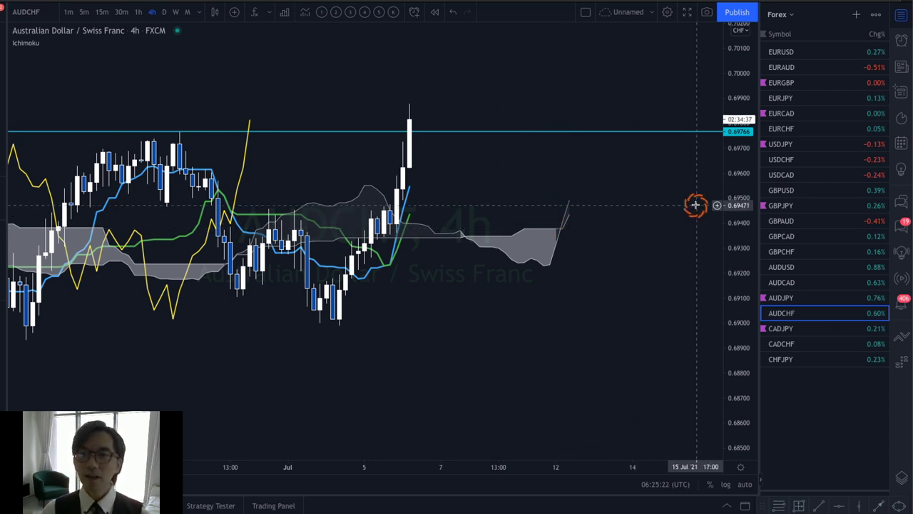
- Compress the AUDCHF price scale slightly, trace over the latest candle at the 0.69766 line, and sketch a downward reversal arrow beside it
drag(727, 173, 727, 221)
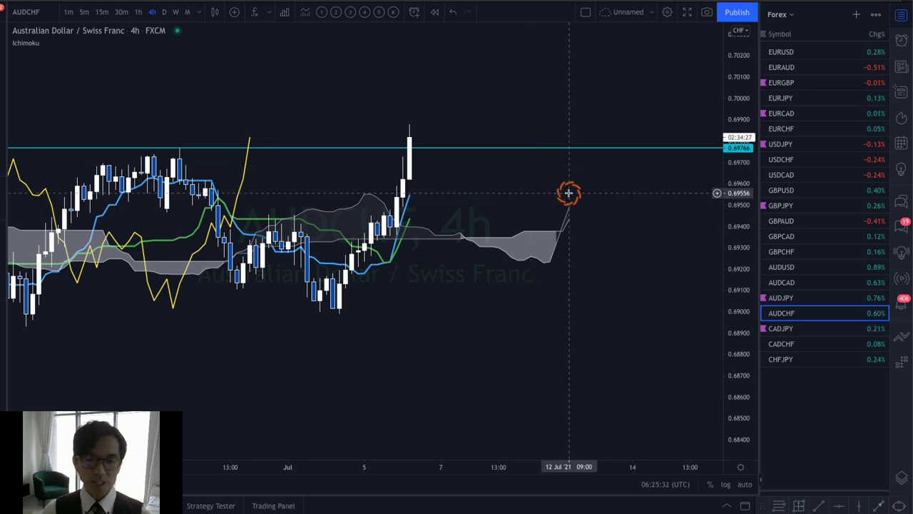
drag(707, 100, 725, 129)
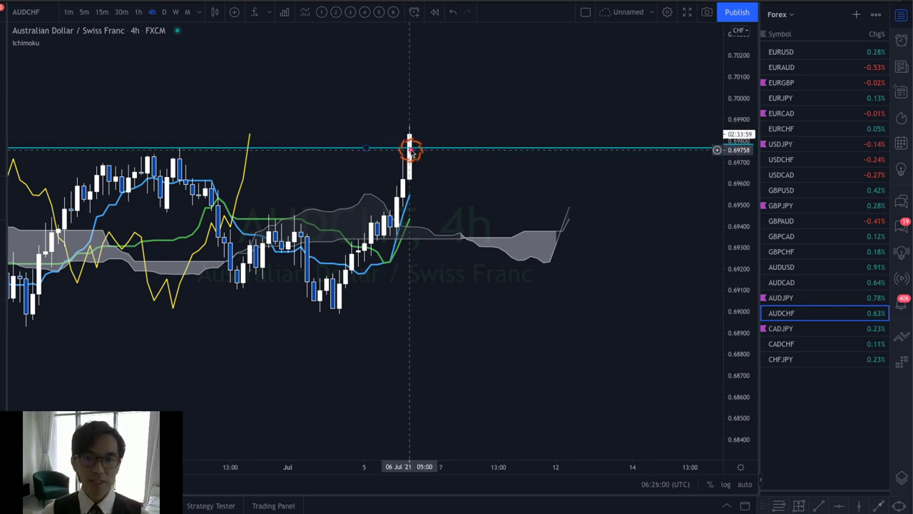
mouse_move(408, 152)
mouse_down()
mouse_move(410, 127)
mouse_move(409, 178)
mouse_move(410, 150)
mouse_move(434, 177)
mouse_move(426, 183)
mouse_move(435, 182)
mouse_up()
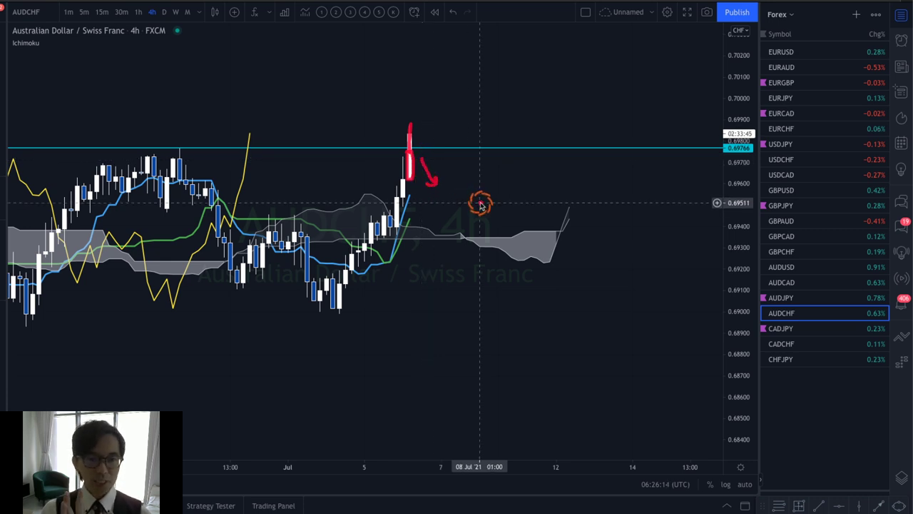